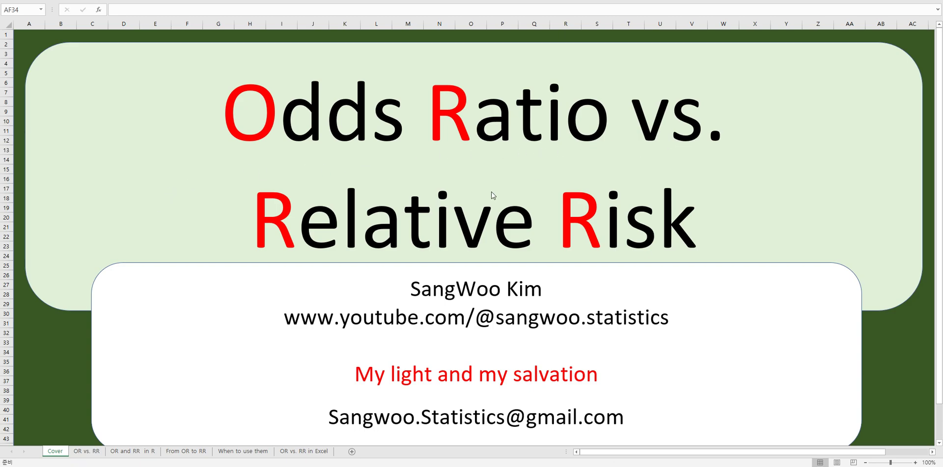
# Step: Go to the OR vs. RR sheet with the odds definition, contingency table and ratio formulas
pyautogui.click(84, 451)
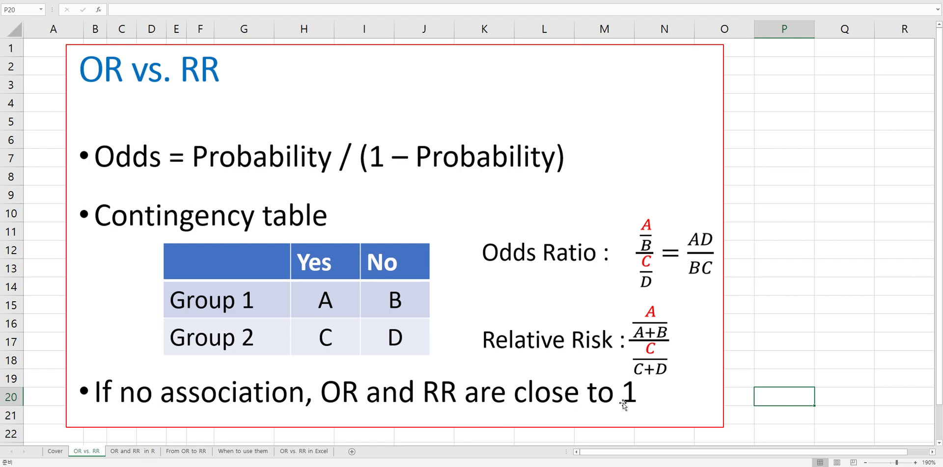
# Step: Bring up the OR and RR in R sheet showing OR 2.04 and RR 1.81 from DescTools
pyautogui.click(147, 452)
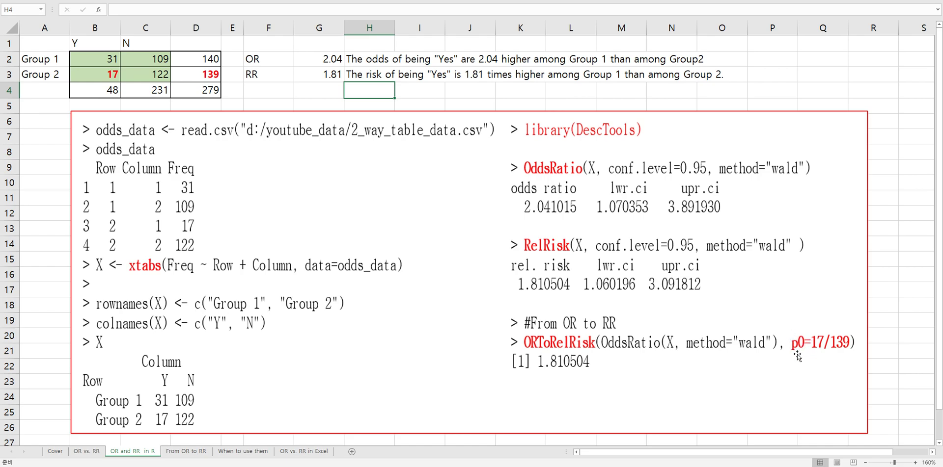
# Step: Highlight the Group 2 counts 17 and 122 and the interpretation sentences, then go to From OR to RR
pyautogui.moveTo(106, 76); pyautogui.dragTo(145, 75)
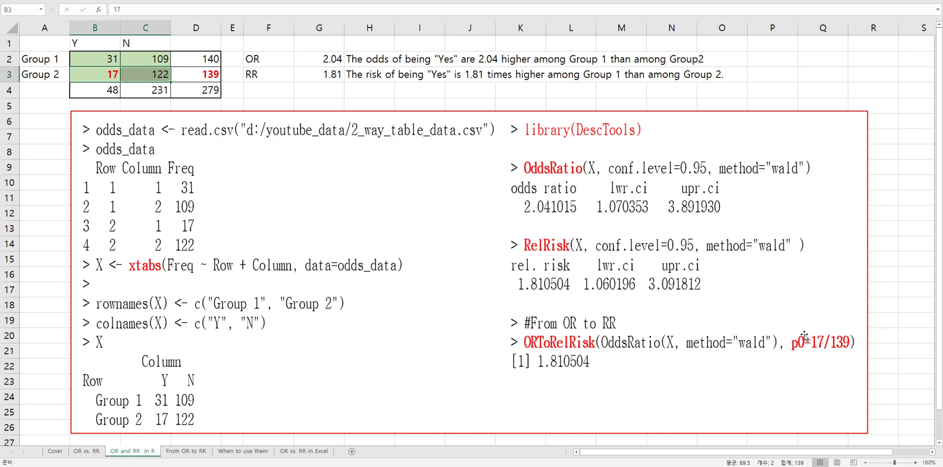
pyautogui.click(355, 91)
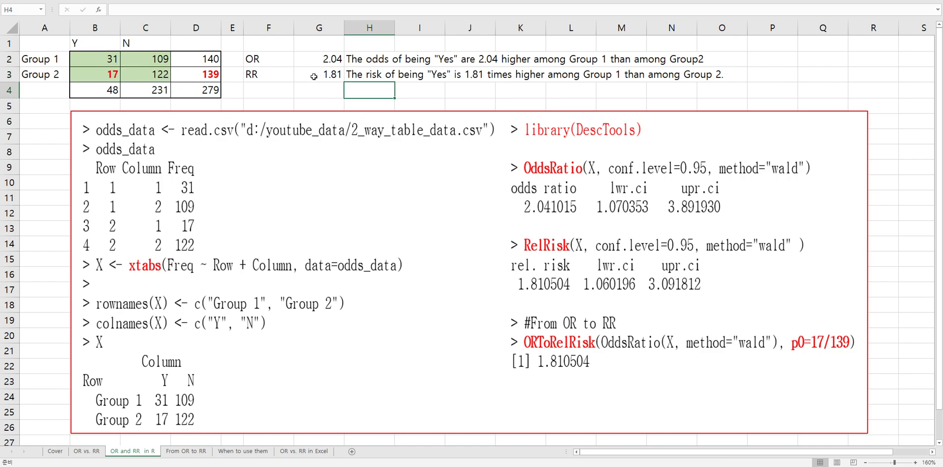
pyautogui.moveTo(374, 62); pyautogui.dragTo(374, 72)
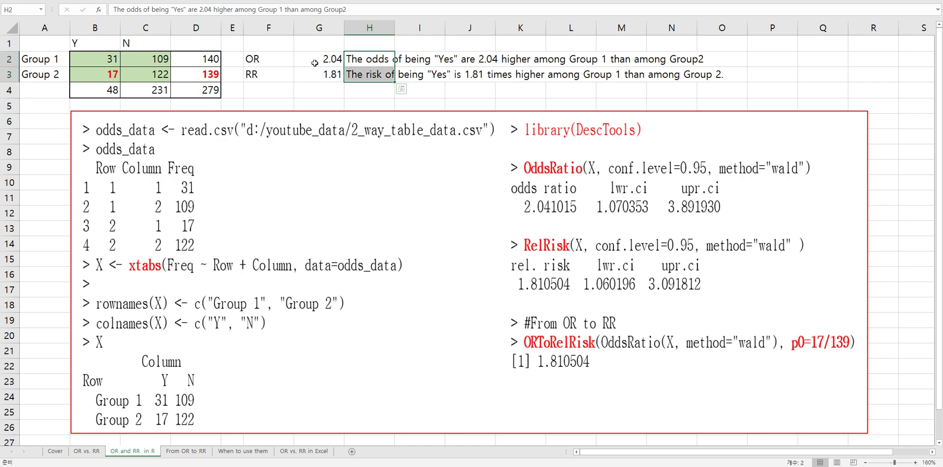
pyautogui.click(372, 93)
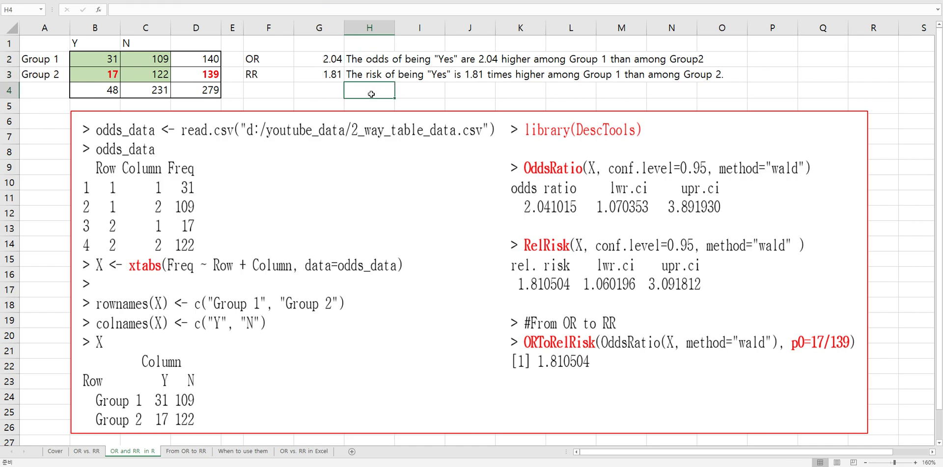
pyautogui.click(186, 451)
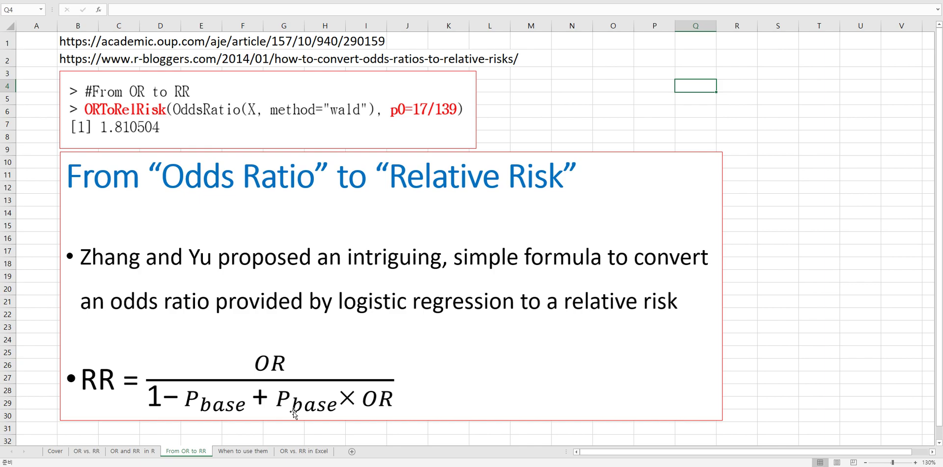
# Step: Review the When to use them sheet, then go to the OR vs. RR in Excel sheet
pyautogui.click(241, 452)
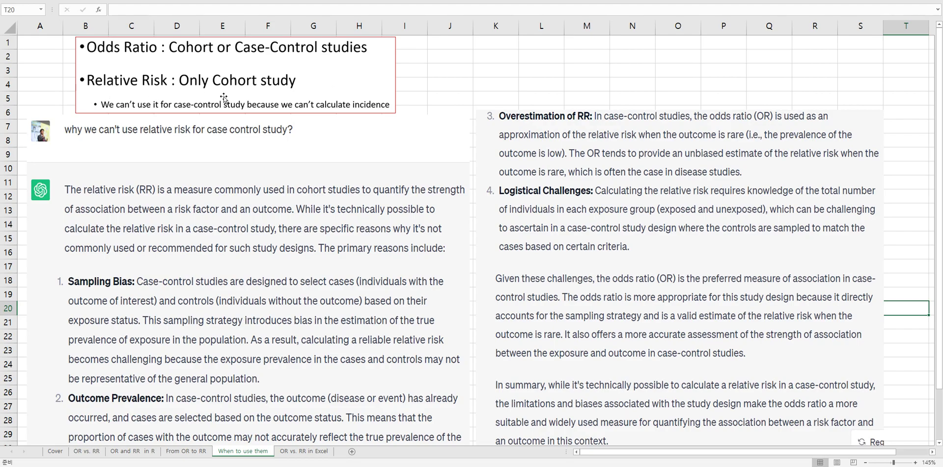
pyautogui.click(305, 455)
pyautogui.click(89, 185)
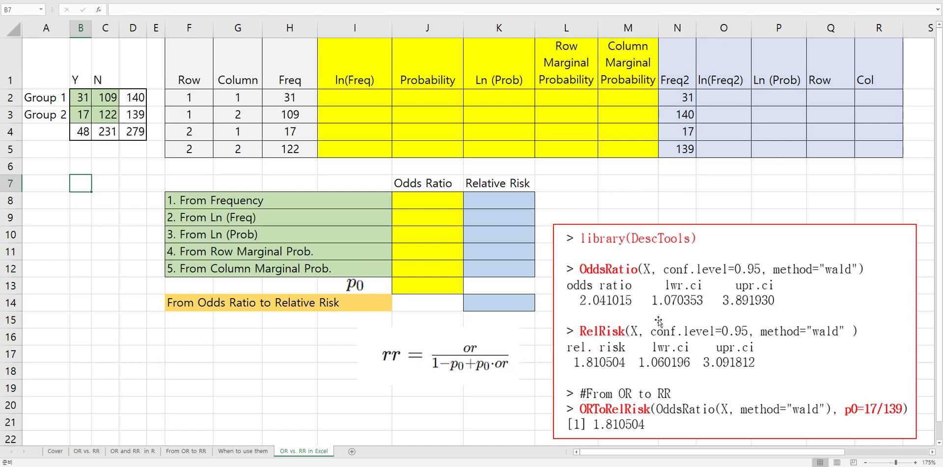
pyautogui.click(293, 346)
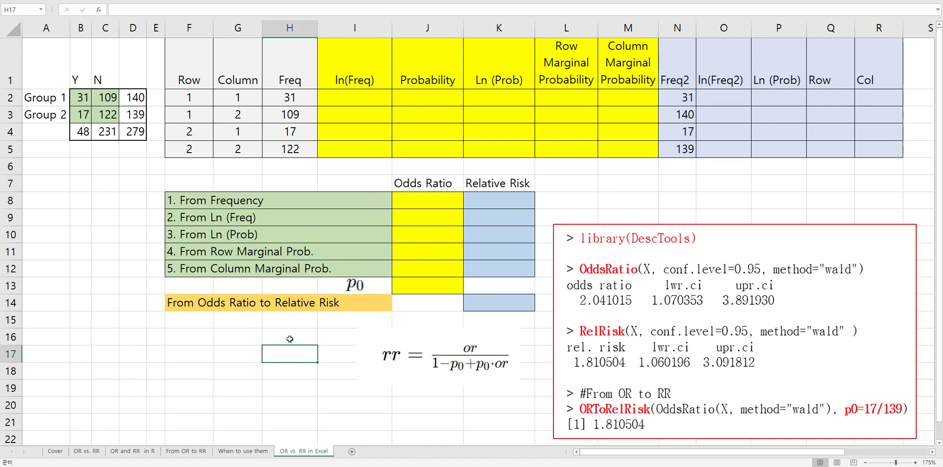
pyautogui.moveTo(77, 98); pyautogui.dragTo(98, 114)
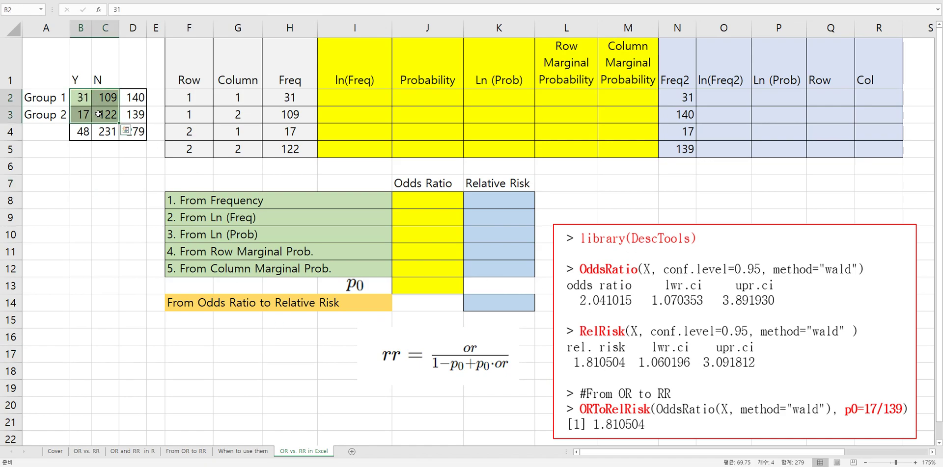
pyautogui.click(113, 186)
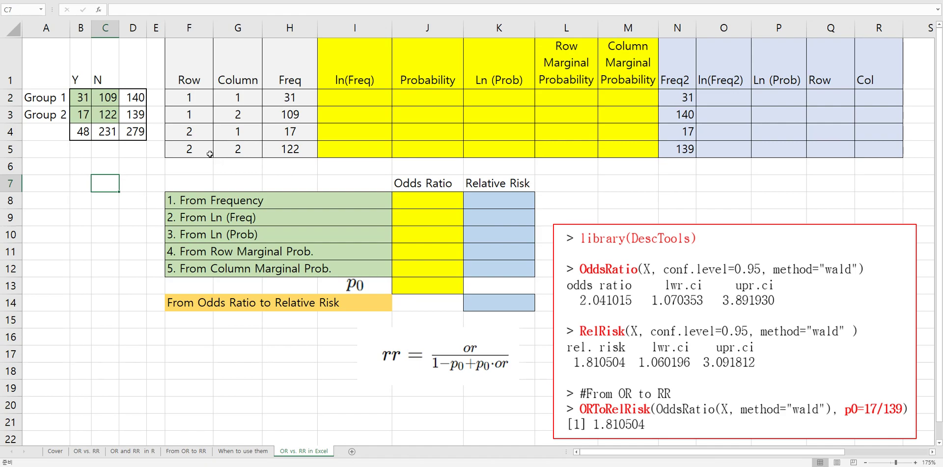
pyautogui.moveTo(192, 60); pyautogui.dragTo(292, 149)
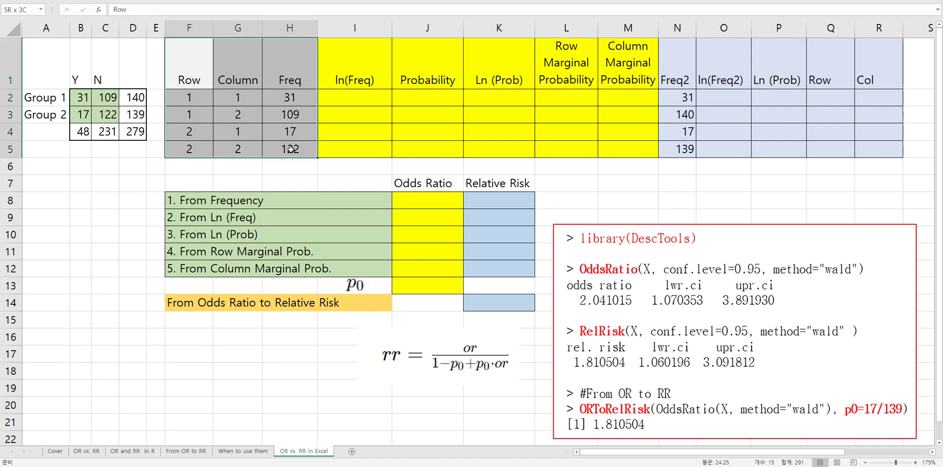
pyautogui.click(188, 171)
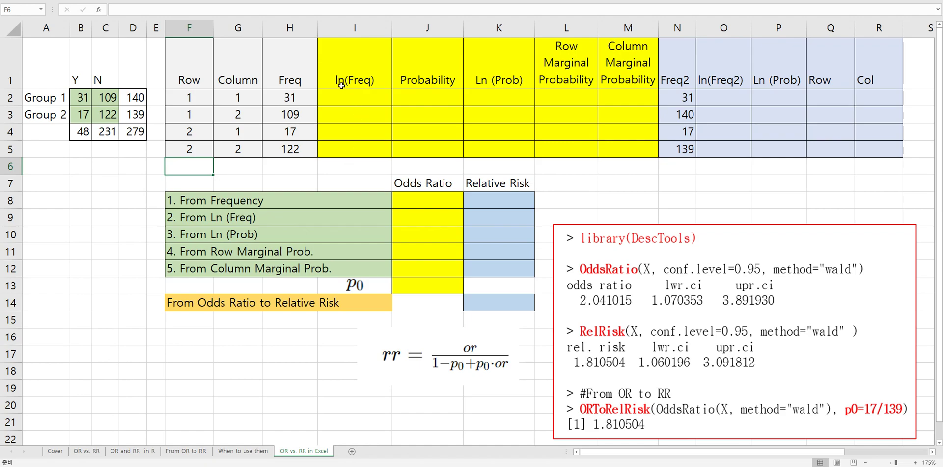
pyautogui.moveTo(294, 98); pyautogui.dragTo(293, 151)
pyautogui.click(364, 104)
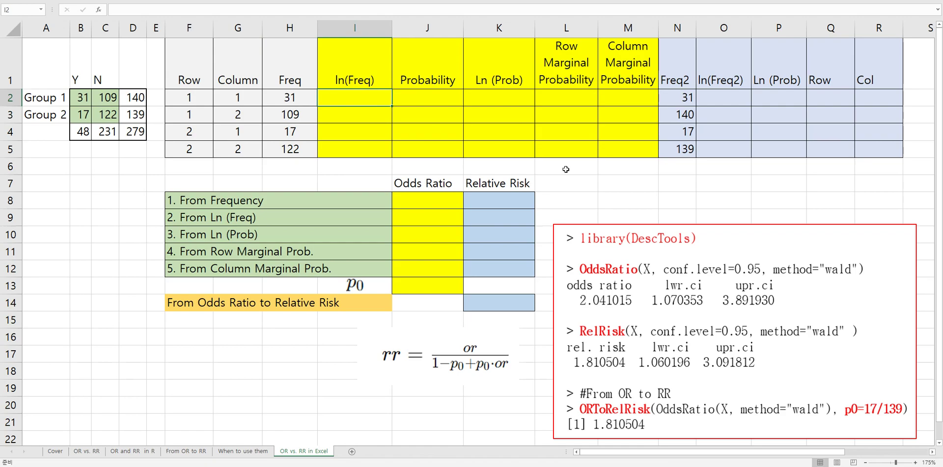
# Step: Fill ln(Freq) in I2:I5 with =LN(H2) copied down
pyautogui.write('=l')
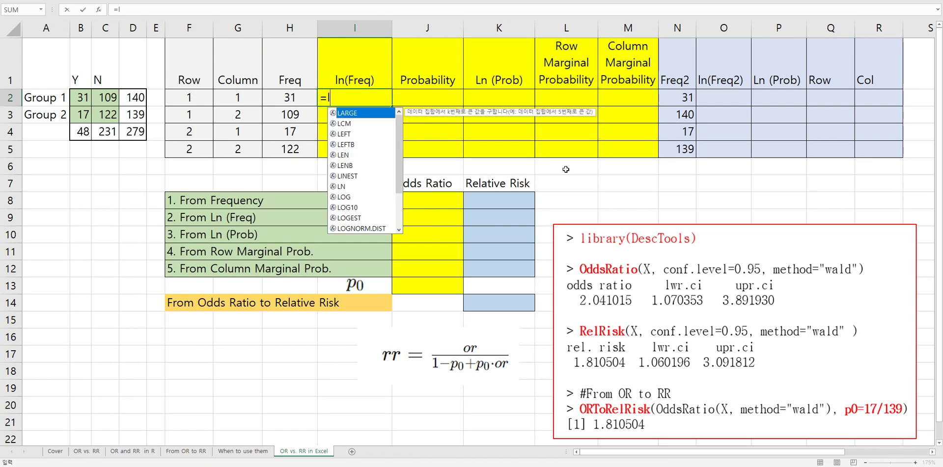
pyautogui.write('n(')
pyautogui.press('Left')
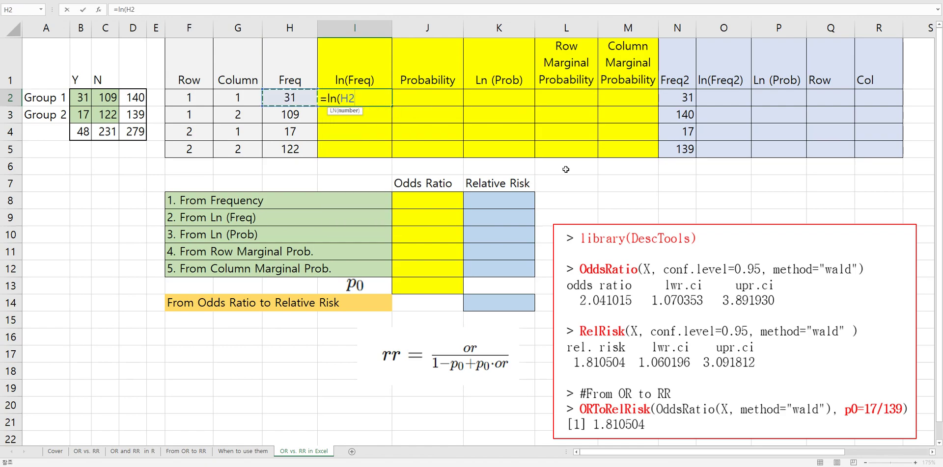
pyautogui.press('Return')
pyautogui.press('Up')
pyautogui.hotkey('ctrl', 'c')
pyautogui.hotkey('shift', 'Down')
pyautogui.hotkey('shift', 'Down')
pyautogui.hotkey('shift', 'Down')
pyautogui.hotkey('ctrl', 'v')
# Step: Fill Probability J2:J5 with =H2/SUM($H$2:$H$5), giving 0.11111 to 0.43728
pyautogui.press('Right')
pyautogui.write('=')
pyautogui.press('Left')
pyautogui.press('Left')
pyautogui.write('/sum(')
pyautogui.press('Left')
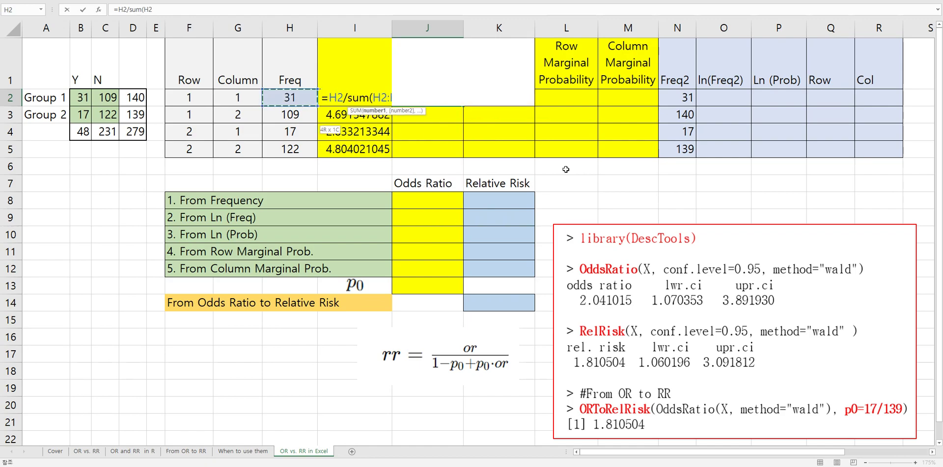
pyautogui.hotkey('shift', 'Down')
pyautogui.hotkey('shift', 'Down')
pyautogui.hotkey('shift', 'Down')
pyautogui.press('F4')
pyautogui.write(')')
pyautogui.press('Return')
pyautogui.press('Up')
pyautogui.hotkey('ctrl', 'c')
pyautogui.hotkey('shift', 'Down')
pyautogui.hotkey('shift', 'Down')
pyautogui.hotkey('shift', 'Down')
pyautogui.hotkey('ctrl', 'v')
# Step: Fill Ln (Prob) K2:K5 with =LN(J2), giving -2.1972 to -0.8272
pyautogui.press('Right')
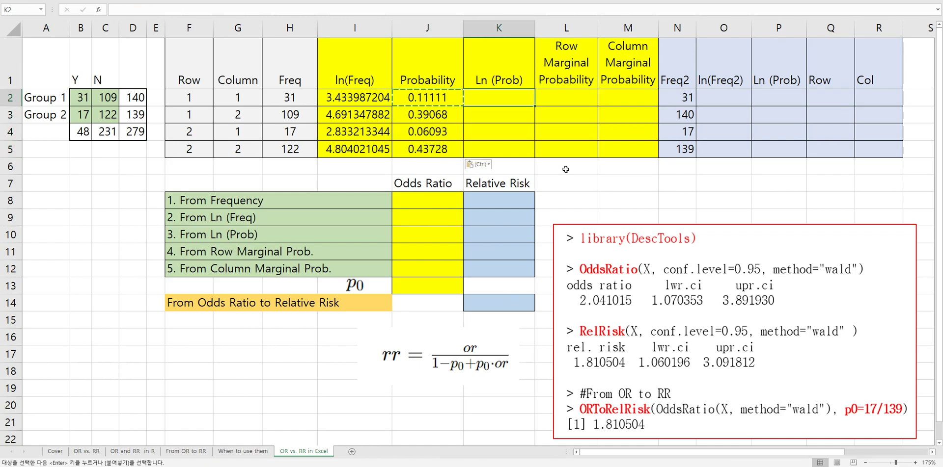
pyautogui.write('=ln(')
pyautogui.press('Left')
pyautogui.press('Return')
pyautogui.press('Up')
pyautogui.hotkey('ctrl', 'c')
pyautogui.hotkey('ctrl', 'v')
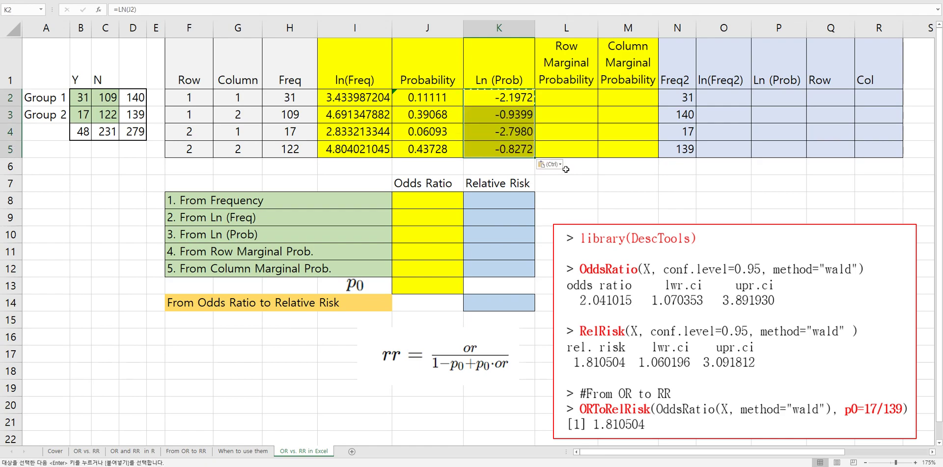
pyautogui.press('Right')
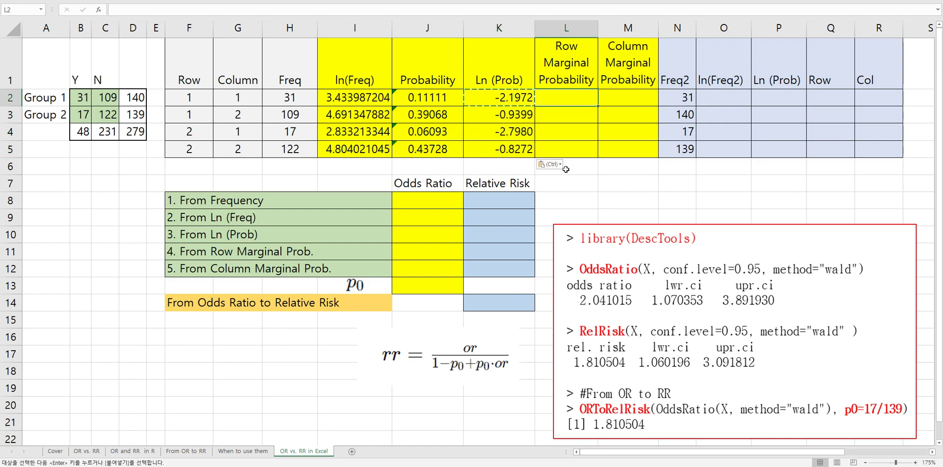
# Step: Enter =H2/SUMIF($F$2:$F$5,F2,$H$2:$H$5) in L2 for the row marginal probability
pyautogui.write('=')
pyautogui.press('Left')
pyautogui.press('Left')
pyautogui.press('Left')
pyautogui.press('Left')
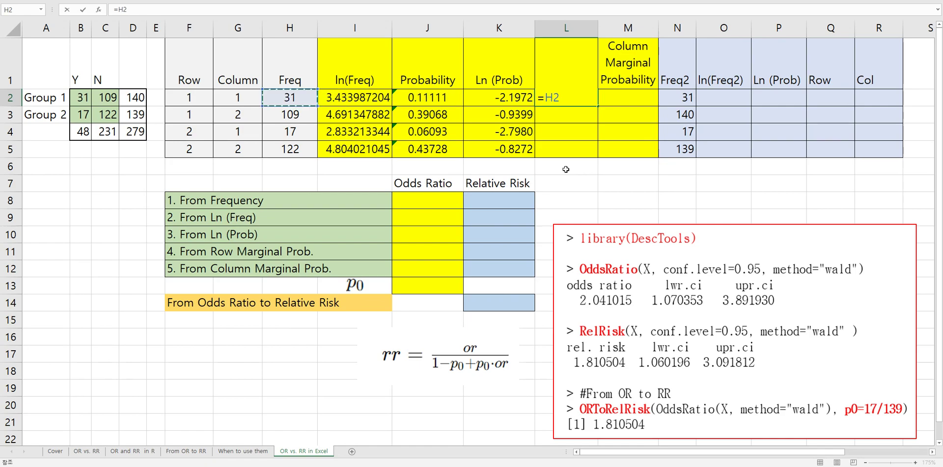
pyautogui.write('/sumif(')
pyautogui.press('Left')
pyautogui.press('Left')
pyautogui.press('Left')
pyautogui.press('Left')
pyautogui.press('Left')
pyautogui.press('Left')
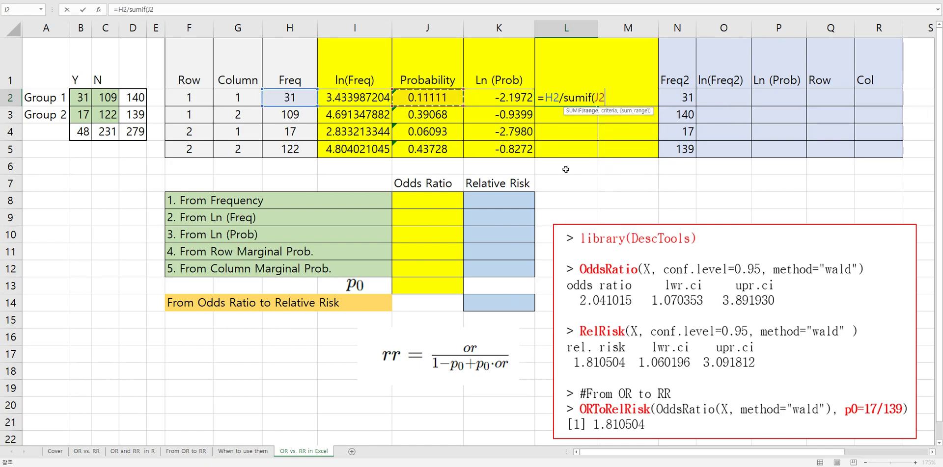
pyautogui.hotkey('shift', 'Down')
pyautogui.hotkey('shift', 'Down')
pyautogui.hotkey('shift', 'Down')
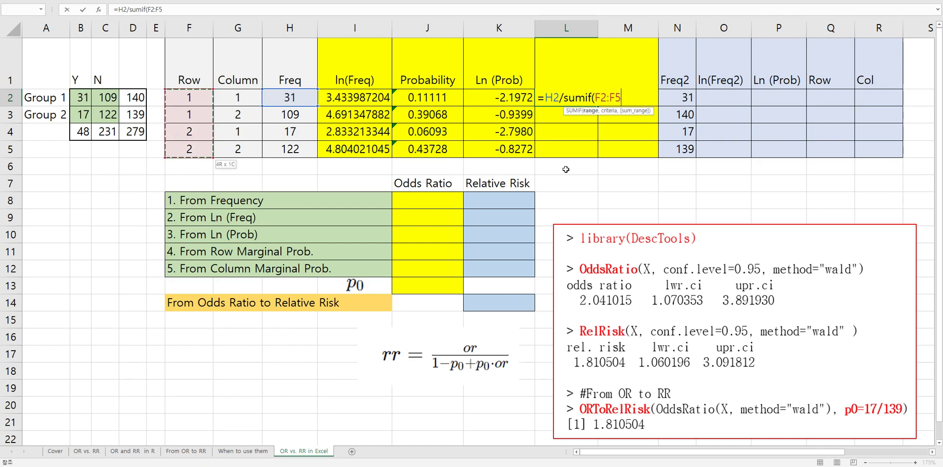
pyautogui.press('F4')
pyautogui.write(',')
pyautogui.press('Left')
pyautogui.press('Left')
pyautogui.press('Left')
pyautogui.press('Left')
pyautogui.press('Left')
pyautogui.press('Left')
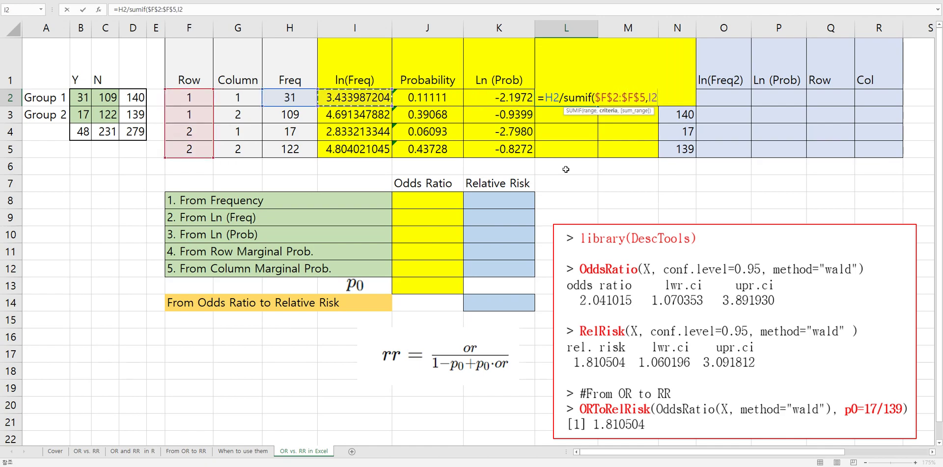
pyautogui.write(',')
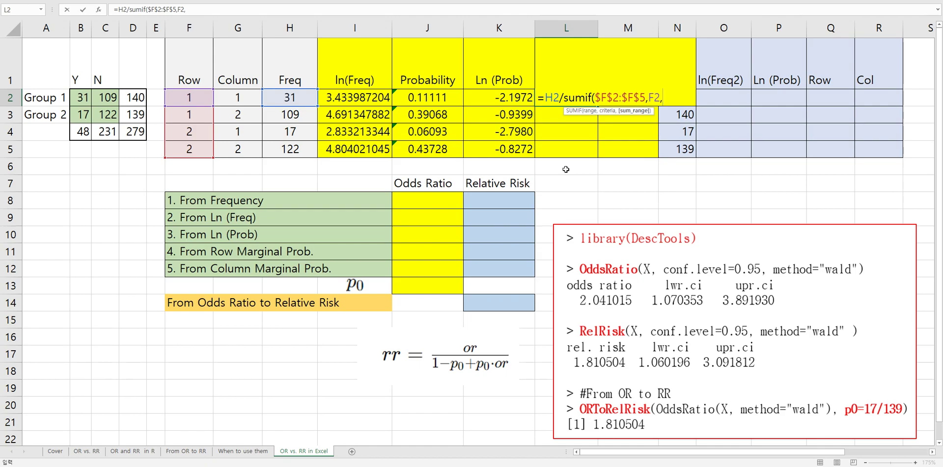
pyautogui.press('Left')
pyautogui.press('Left')
pyautogui.press('Left')
pyautogui.press('Left')
pyautogui.hotkey('shift', 'Down')
pyautogui.hotkey('shift', 'Down')
pyautogui.hotkey('shift', 'Down')
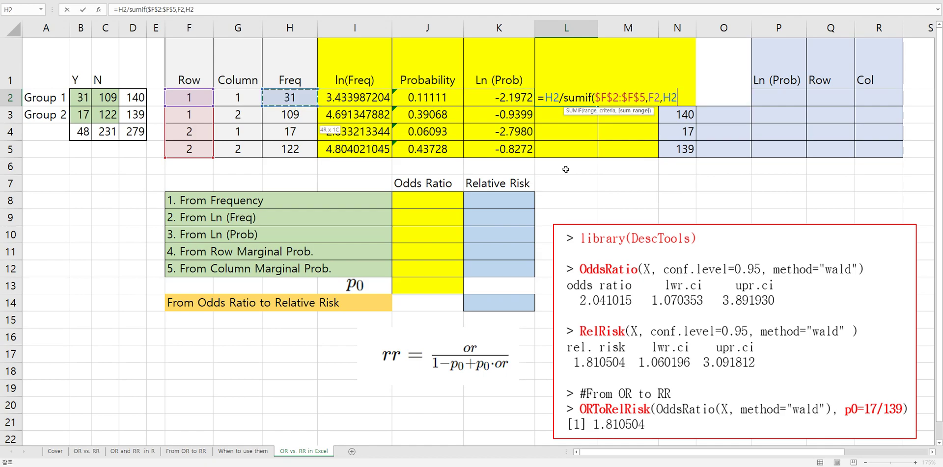
pyautogui.press('F4')
pyautogui.press('Return')
# Step: Copy the L2 formula to L3:L5, giving 0.2214286, 0.7785714, 0.1223022 and 0.8776978
pyautogui.press('Up')
pyautogui.hotkey('ctrl', 'c')
pyautogui.hotkey('shift', 'Down')
pyautogui.hotkey('shift', 'Down')
pyautogui.hotkey('shift', 'Down')
pyautogui.hotkey('ctrl', 'v')
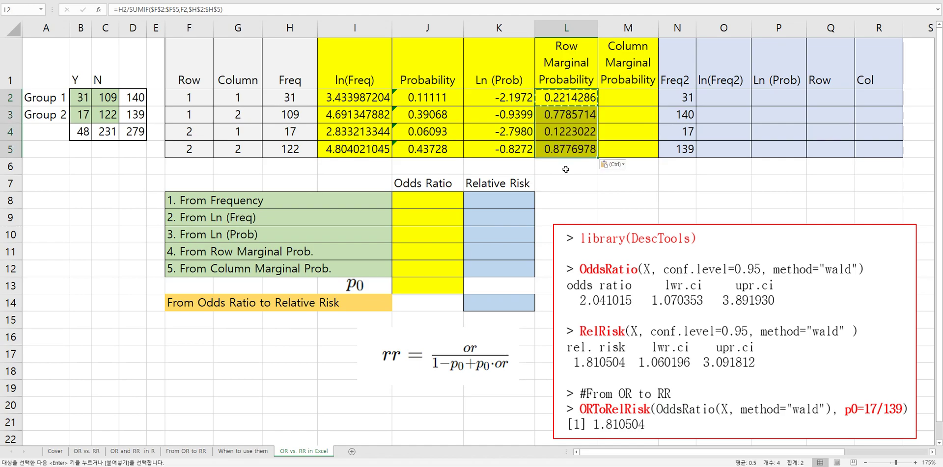
pyautogui.press('Right')
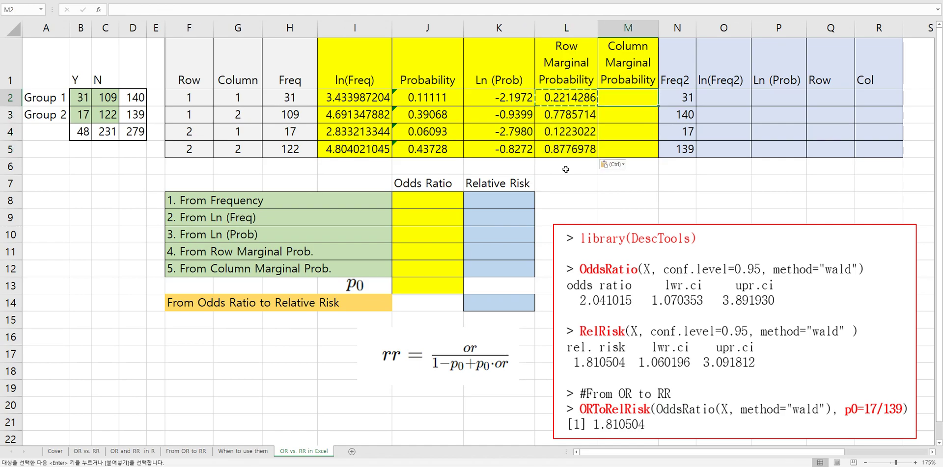
# Step: Enter =H2/SUMIF($G$2:$G$5,G2,$H$2:$H$5) in M2 for the column marginal probability
pyautogui.write('=')
pyautogui.press('Left')
pyautogui.press('Left')
pyautogui.press('Left')
pyautogui.press('Left')
pyautogui.press('Left')
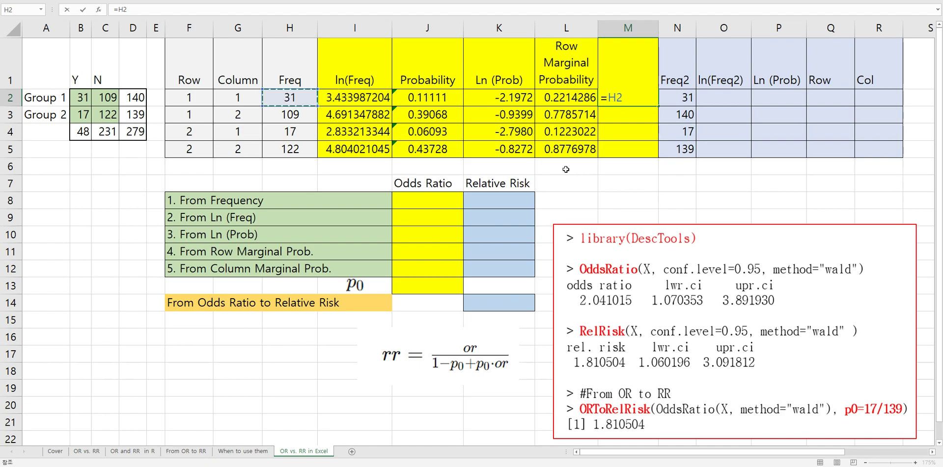
pyautogui.write('/sumif(')
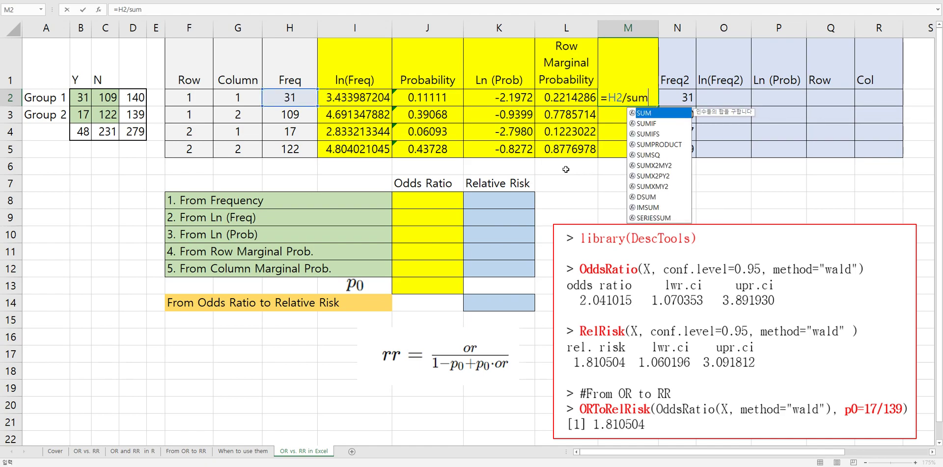
pyautogui.press('Left')
pyautogui.press('Left')
pyautogui.press('Left')
pyautogui.press('Left')
pyautogui.press('Left')
pyautogui.press('Left')
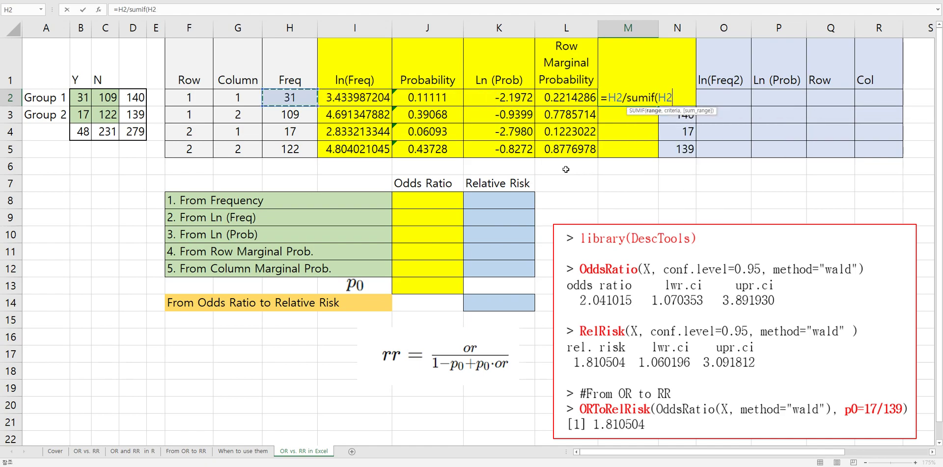
pyautogui.hotkey('shift', 'Down')
pyautogui.hotkey('shift', 'Down')
pyautogui.hotkey('shift', 'Down')
pyautogui.hotkey('shift', 'Down')
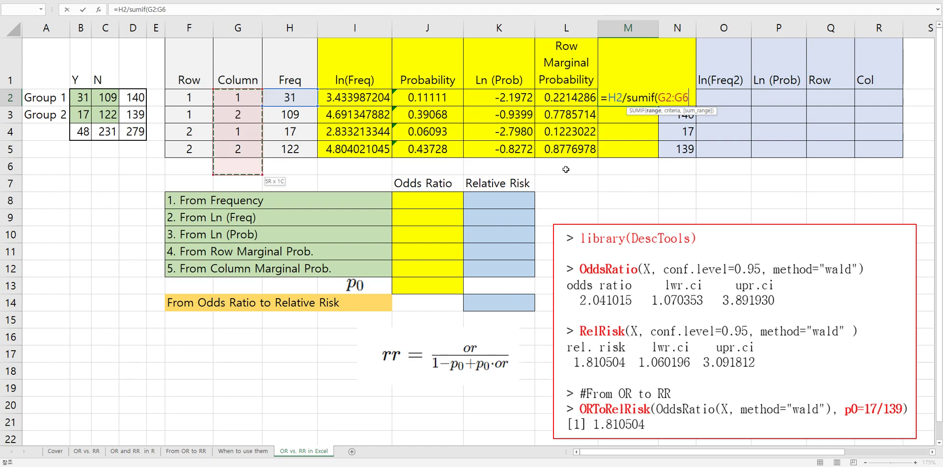
pyautogui.hotkey('shift', 'Up')
pyautogui.press('F4')
pyautogui.write(',')
pyautogui.press('Left')
pyautogui.press('Left')
pyautogui.press('Left')
pyautogui.press('Left')
pyautogui.press('Left')
pyautogui.press('Left')
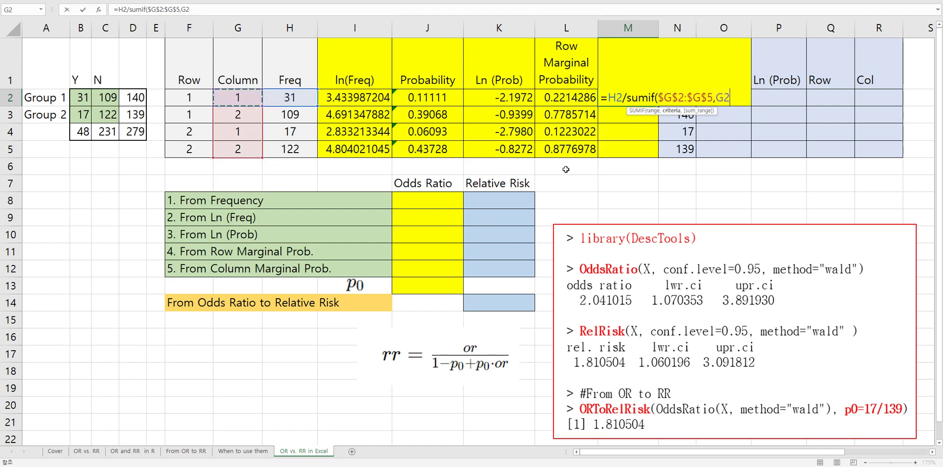
pyautogui.write(',')
pyautogui.press('Left')
pyautogui.press('Left')
pyautogui.press('Left')
pyautogui.press('Left')
pyautogui.press('Left')
pyautogui.hotkey('shift', 'Down')
pyautogui.hotkey('shift', 'Down')
pyautogui.hotkey('shift', 'Down')
pyautogui.press('F4')
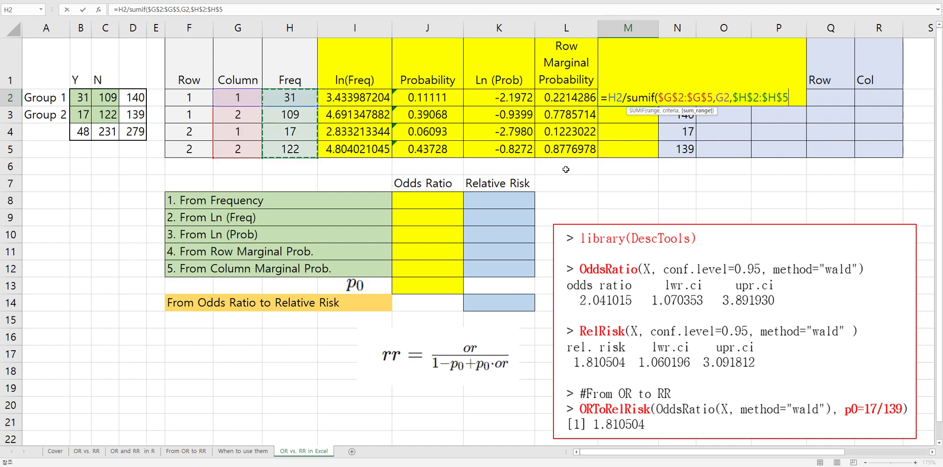
pyautogui.press('Return')
# Step: Copy the M2 formula to M3:M5, giving 0.6458333 to 0.5281385, and move to J8
pyautogui.press('Up')
pyautogui.hotkey('ctrl', 'c')
pyautogui.hotkey('shift', 'Down')
pyautogui.hotkey('shift', 'Down')
pyautogui.hotkey('shift', 'Down')
pyautogui.hotkey('ctrl', 'v')
pyautogui.press('Down')
pyautogui.press('Down')
pyautogui.press('Down')
pyautogui.press('Down')
pyautogui.press('Down')
pyautogui.press('Down')
pyautogui.press('Left')
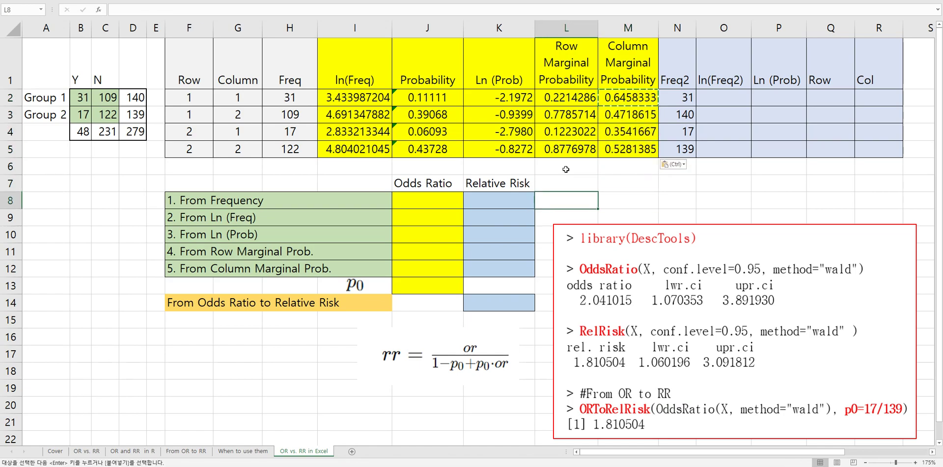
pyautogui.press('Left')
pyautogui.press('Left')
pyautogui.press('Left')
pyautogui.press('Left')
pyautogui.press('Right')
pyautogui.press('Right')
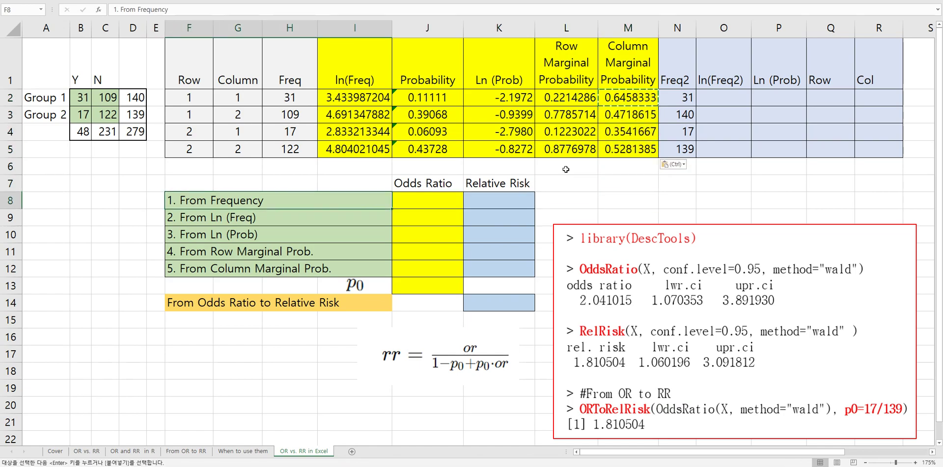
# Step: Compute the From Frequency odds ratio as (31/109)/(17/122), giving 2.041015
pyautogui.write('=(')
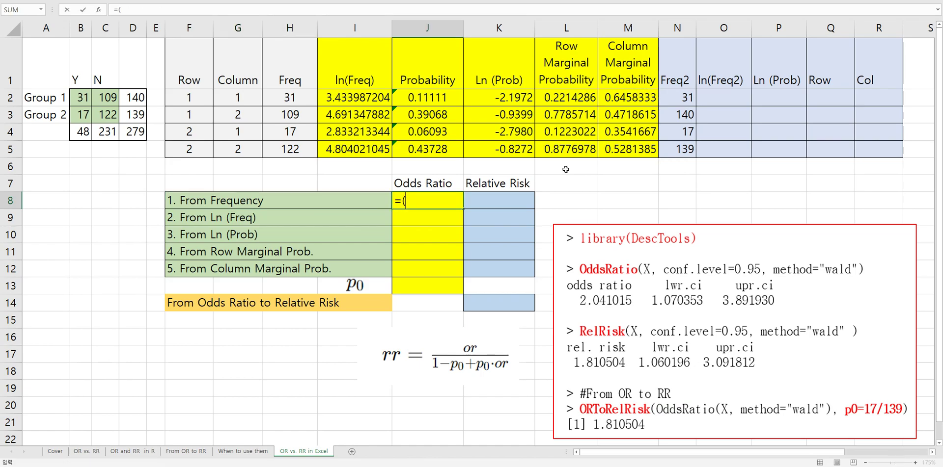
pyautogui.click(302, 100)
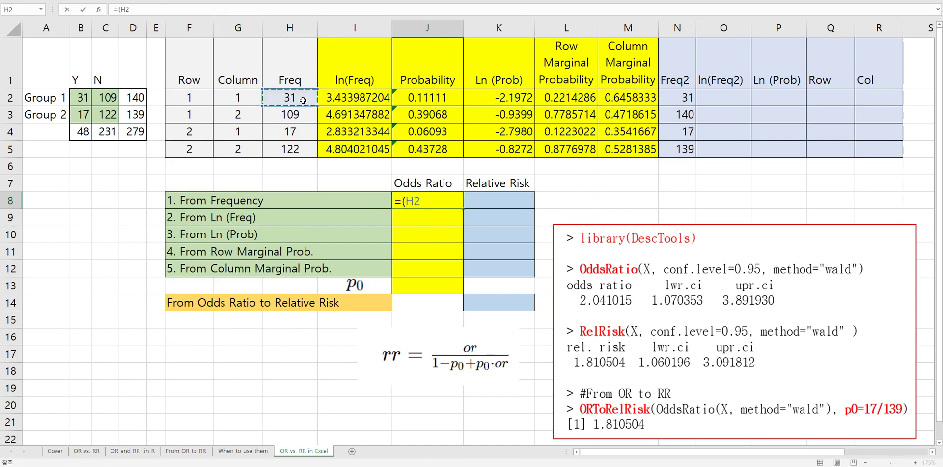
pyautogui.write('/')
pyautogui.click(300, 115)
pyautogui.write(')/(')
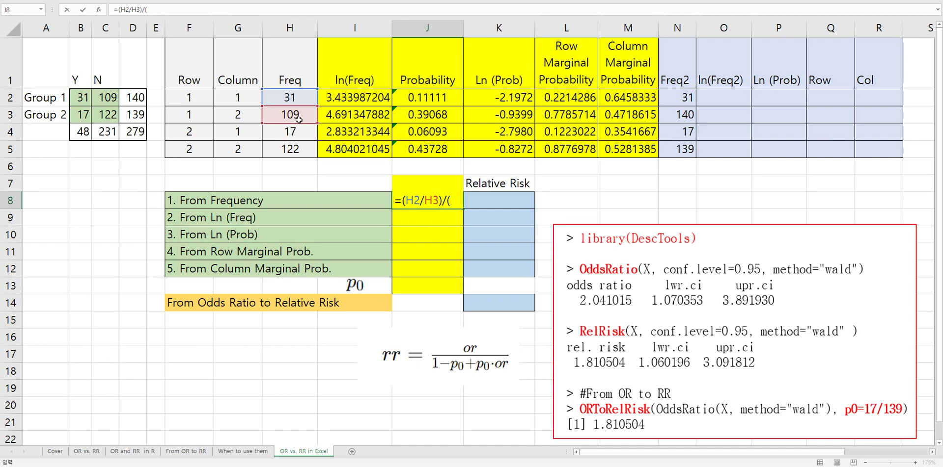
pyautogui.click(298, 137)
pyautogui.write('/')
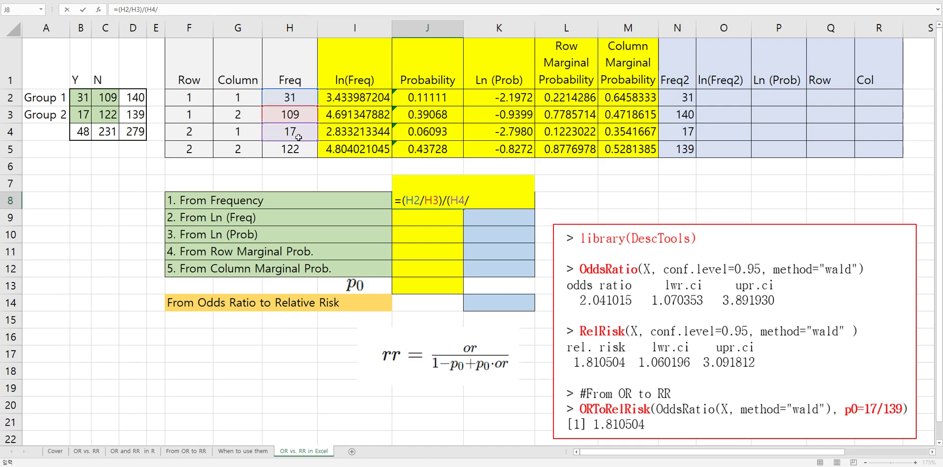
pyautogui.click(297, 150)
pyautogui.write(')')
pyautogui.press('Return')
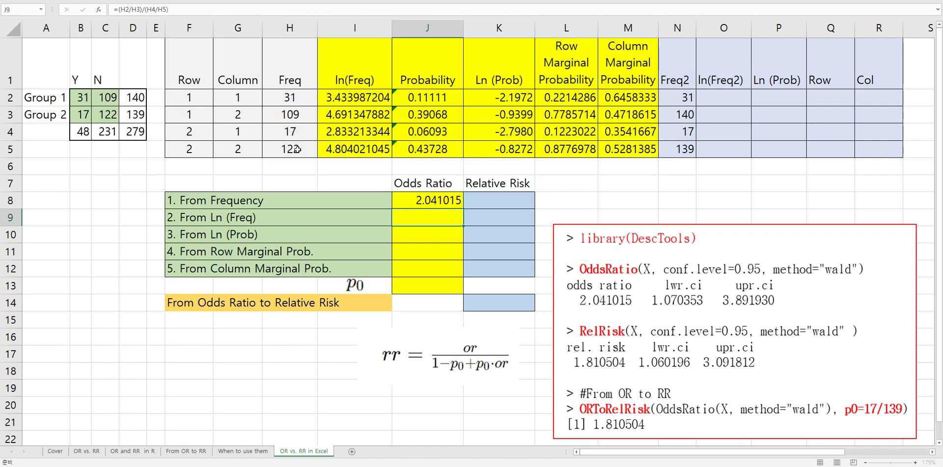
# Step: Compute the From Ln (Freq) odds ratio as =EXP(I2-I3-I4+I5), giving 2.041015
pyautogui.write('=exp(')
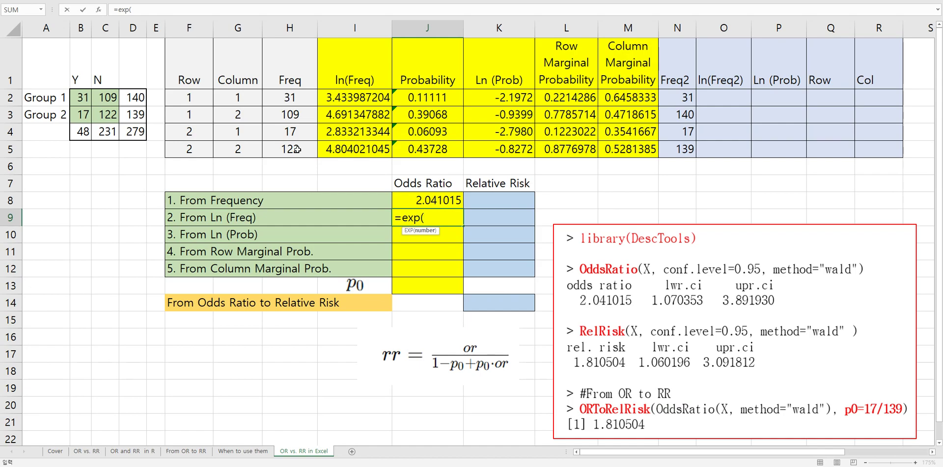
pyautogui.click(367, 96)
pyautogui.write('-')
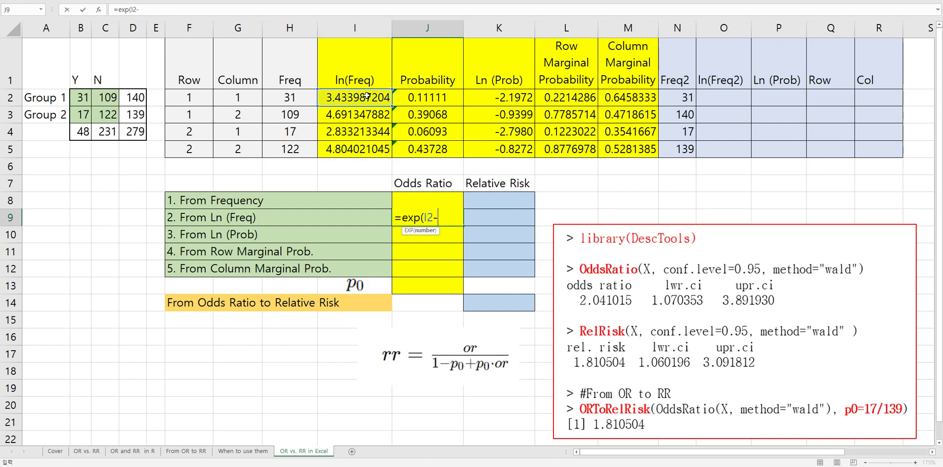
pyautogui.click(368, 117)
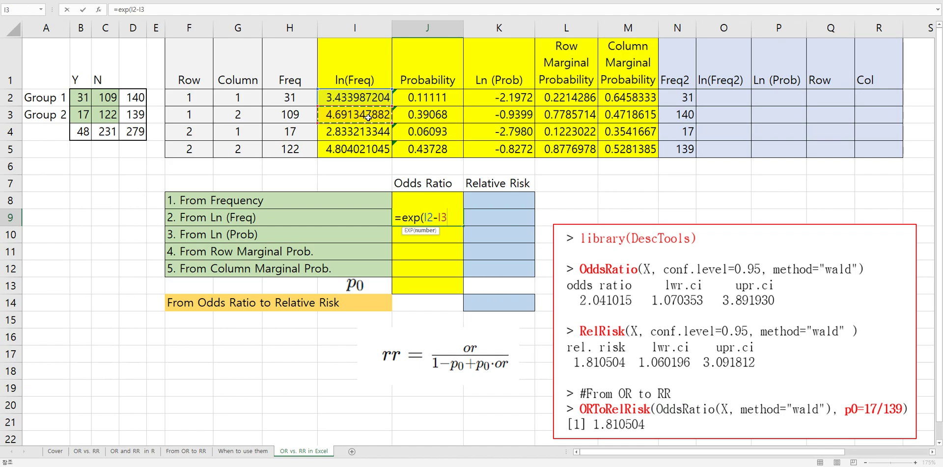
pyautogui.write('-')
pyautogui.click(367, 131)
pyautogui.write('+')
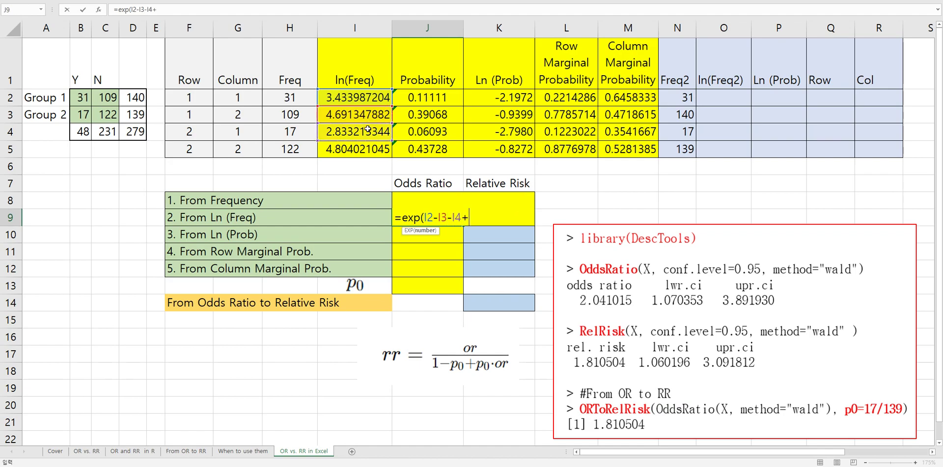
pyautogui.click(366, 148)
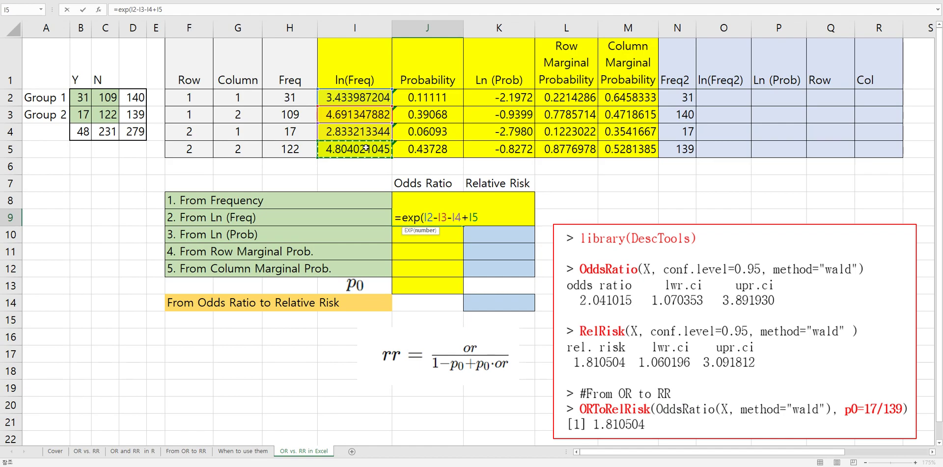
pyautogui.write(')')
pyautogui.press('Return')
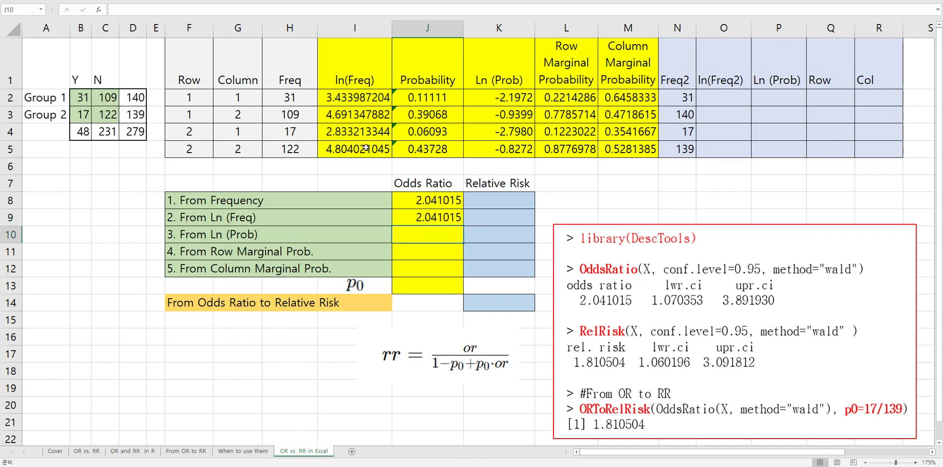
# Step: Enter =EXP(K2-K3-K4+K5) in J10 for the From Ln (Prob) odds ratio
pyautogui.write('=exp(')
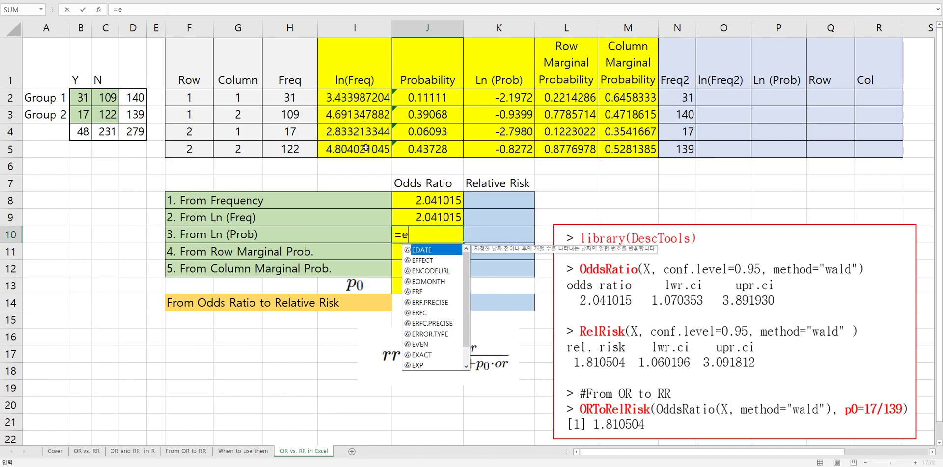
pyautogui.click(496, 98)
pyautogui.write('-')
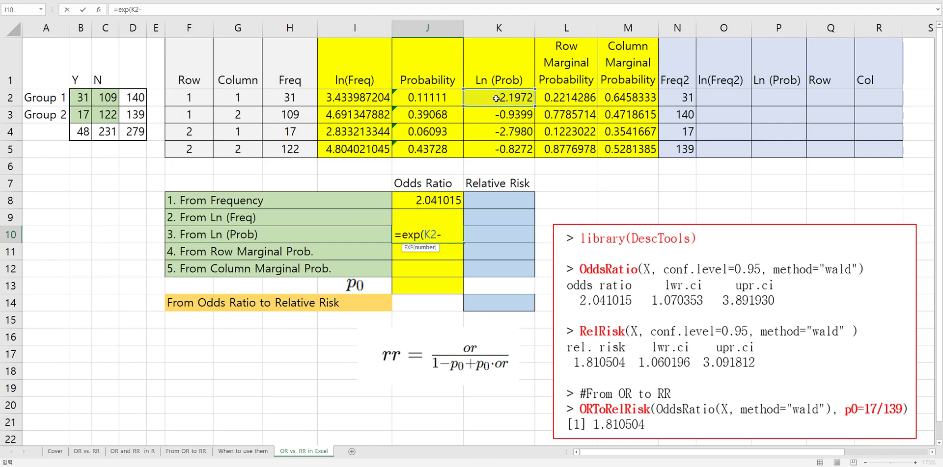
pyautogui.click(495, 114)
pyautogui.write('-')
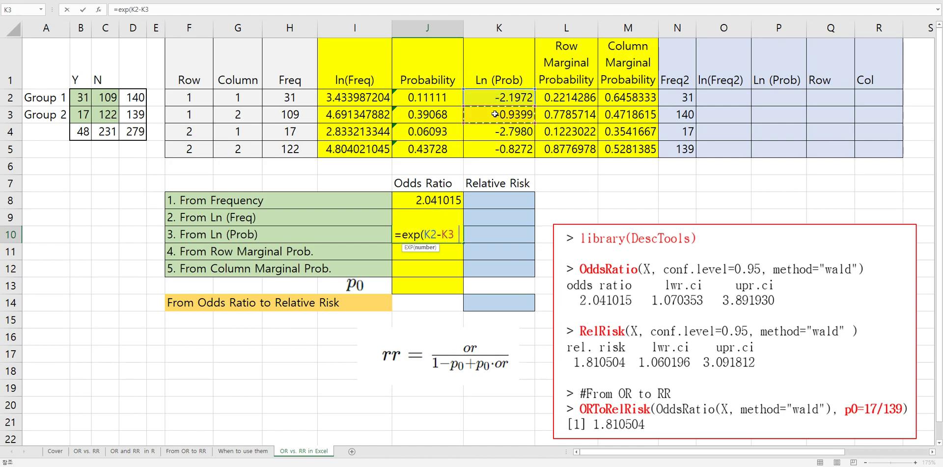
pyautogui.click(500, 133)
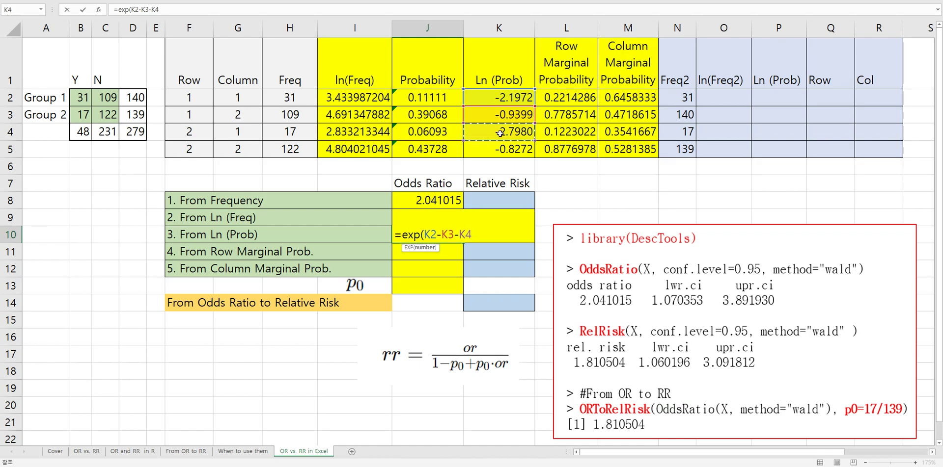
pyautogui.write('+')
pyautogui.click(503, 149)
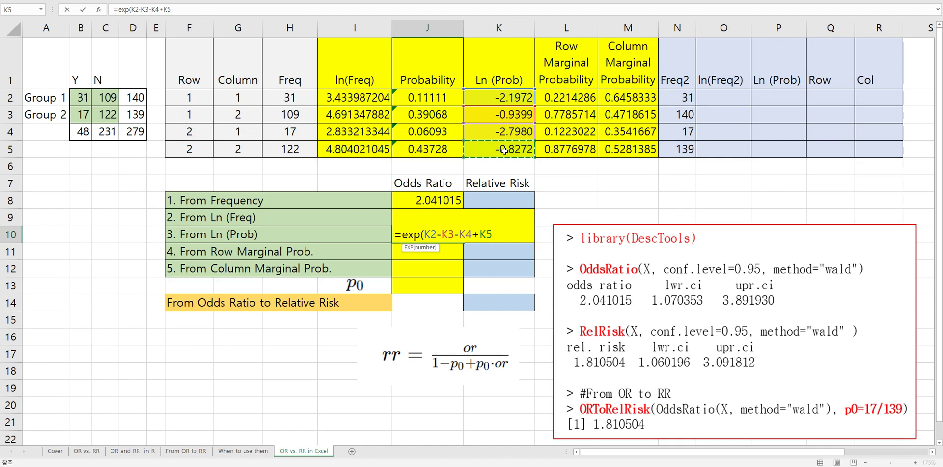
pyautogui.press('Return')
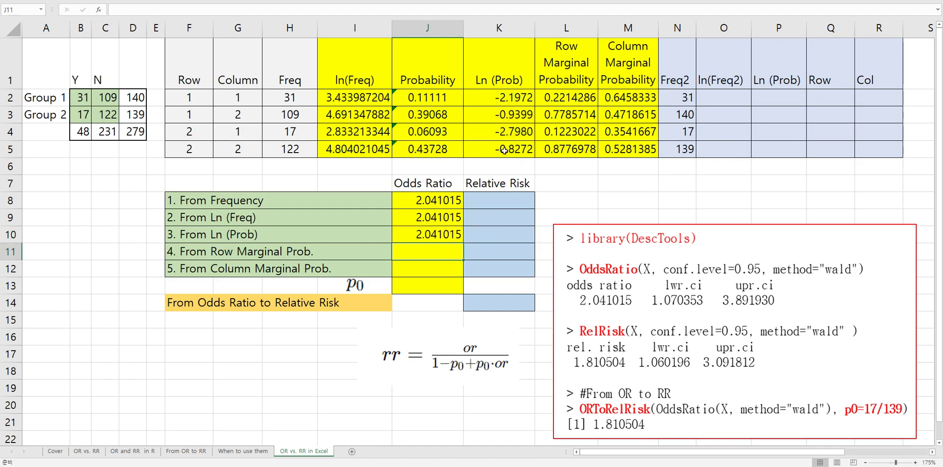
# Step: Enter =(L2/L3)/(L4/L5) in J11 for the row marginal odds ratio, 2.041015
pyautogui.write('=(')
pyautogui.click(554, 101)
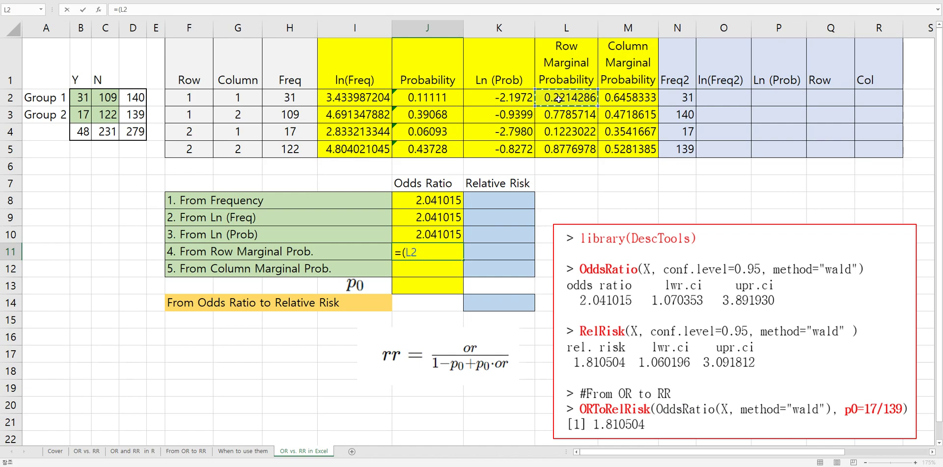
pyautogui.write('/')
pyautogui.click(566, 114)
pyautogui.write(')/(')
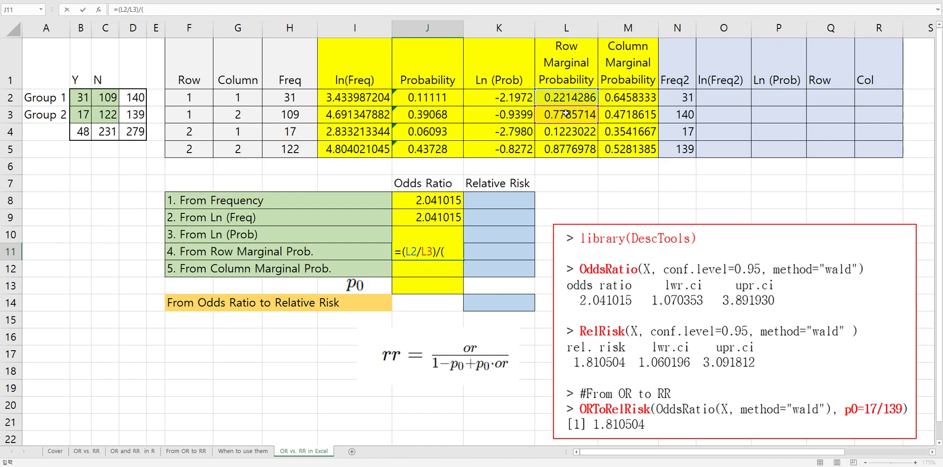
pyautogui.click(567, 131)
pyautogui.write('/')
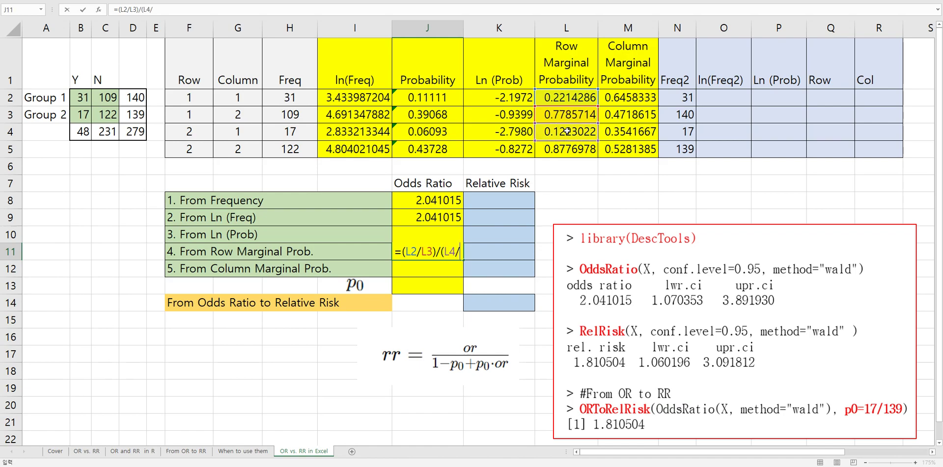
pyautogui.click(569, 151)
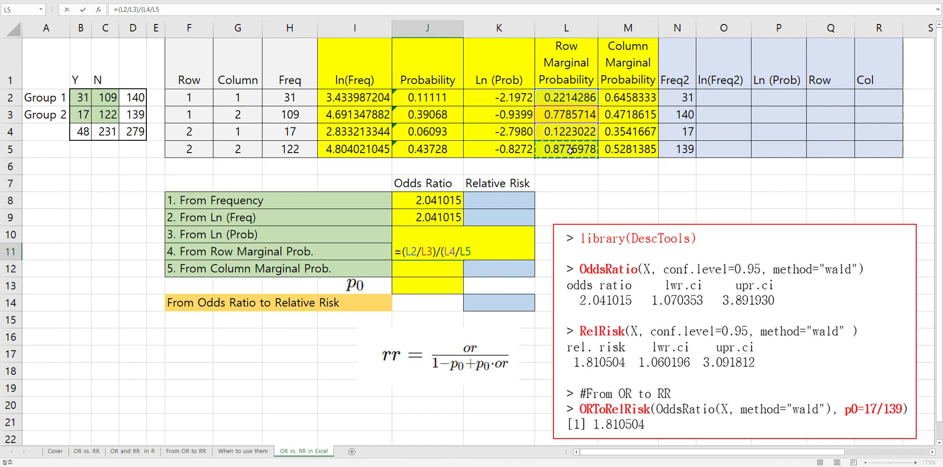
pyautogui.write(')')
pyautogui.press('Return')
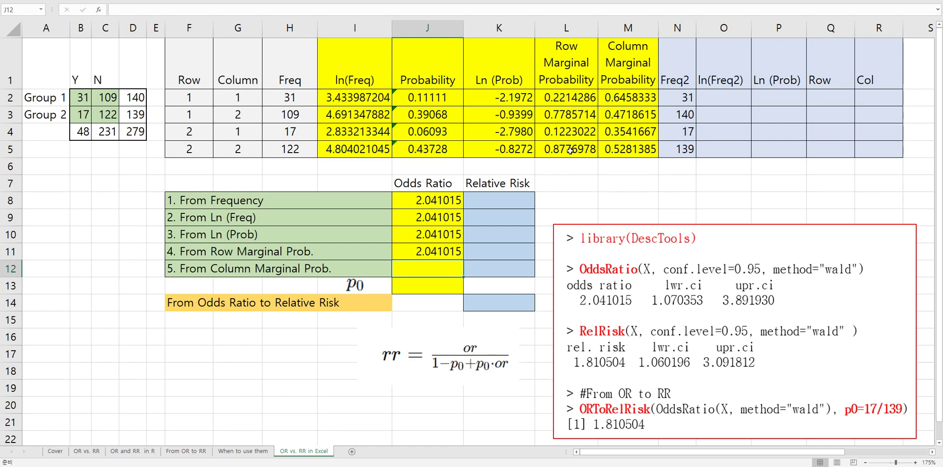
# Step: Enter =(M2/M3)/(M4/M5) in J12 for the column marginal odds ratio, 2.041015
pyautogui.write('=(')
pyautogui.click(618, 103)
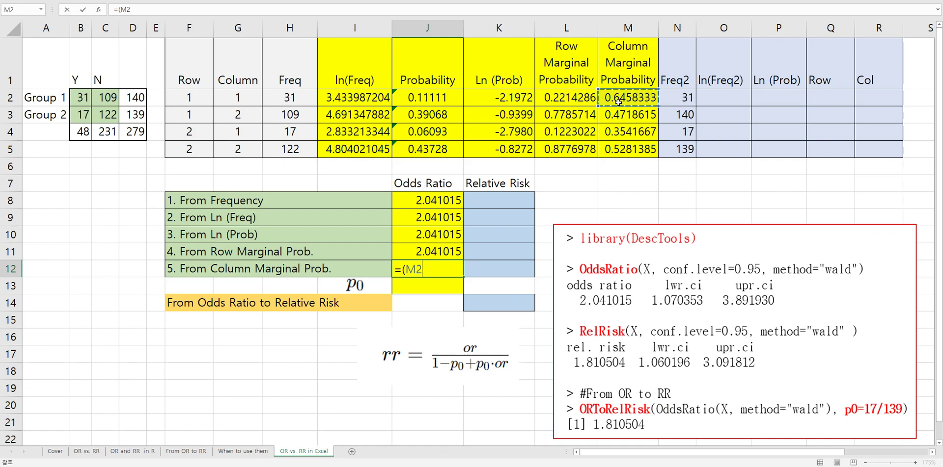
pyautogui.write('/')
pyautogui.click(620, 114)
pyautogui.write(')/(')
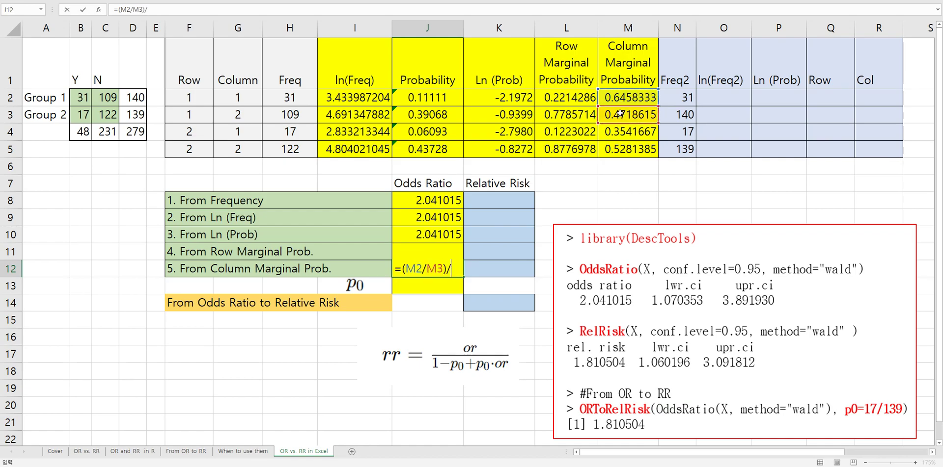
pyautogui.click(625, 130)
pyautogui.write('/')
pyautogui.click(630, 148)
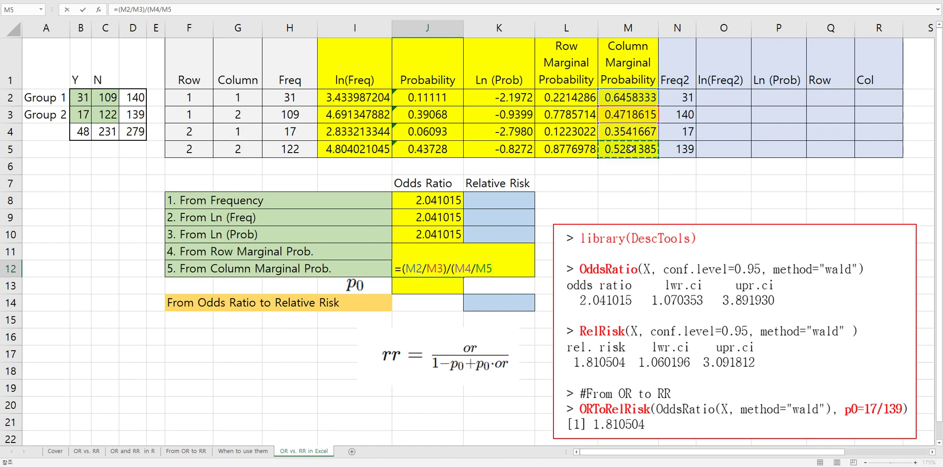
pyautogui.write(')')
pyautogui.press('Return')
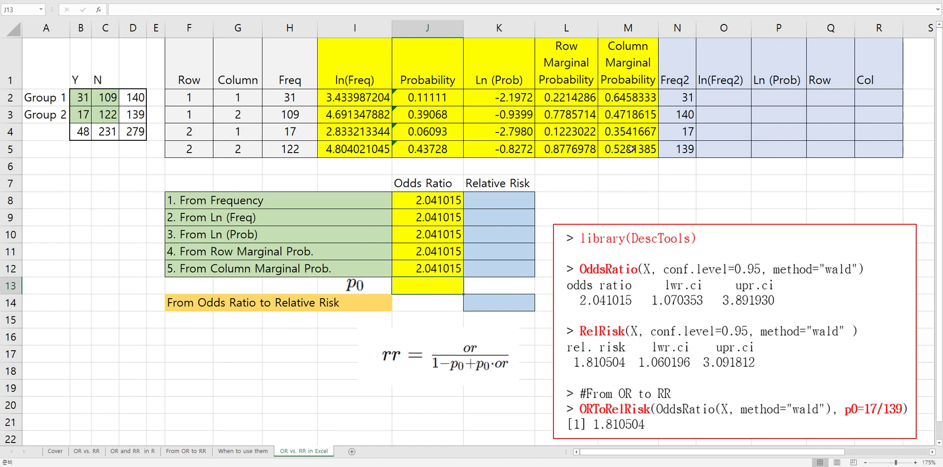
# Step: Enter p0 as =17/139 in J13, giving 0.122302
pyautogui.press('Up')
pyautogui.press('Down')
pyautogui.press('Down')
pyautogui.press('Right')
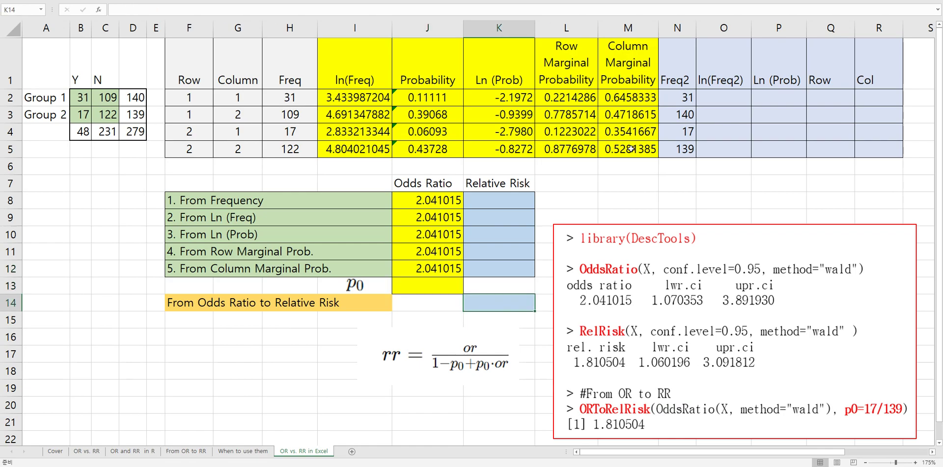
pyautogui.press('Up')
pyautogui.press('Left')
pyautogui.write('=')
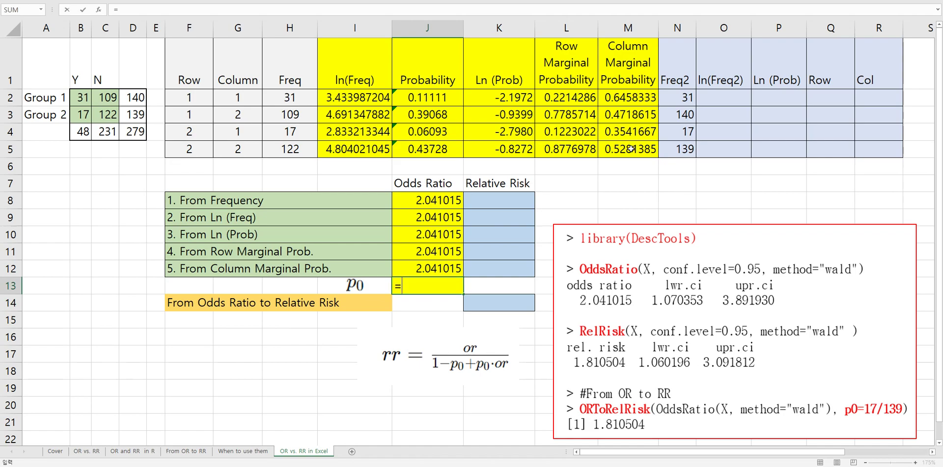
pyautogui.write('17/1396')
pyautogui.press('BackSpace')
pyautogui.press('Return')
# Step: Compute relative risk in K14 with =J12/(1-J13+J13*J12), giving 1.810504
pyautogui.press('Right')
pyautogui.write('=')
pyautogui.press('Left')
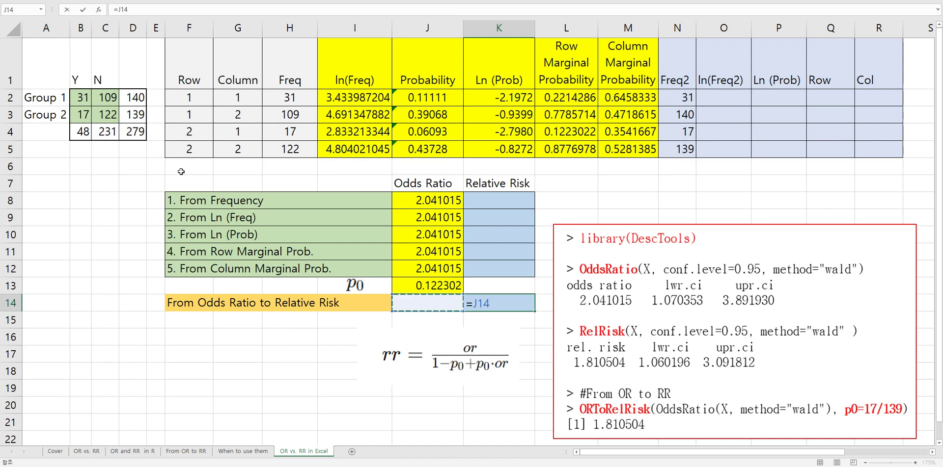
pyautogui.press('Up')
pyautogui.press('Up')
pyautogui.write('/(1-')
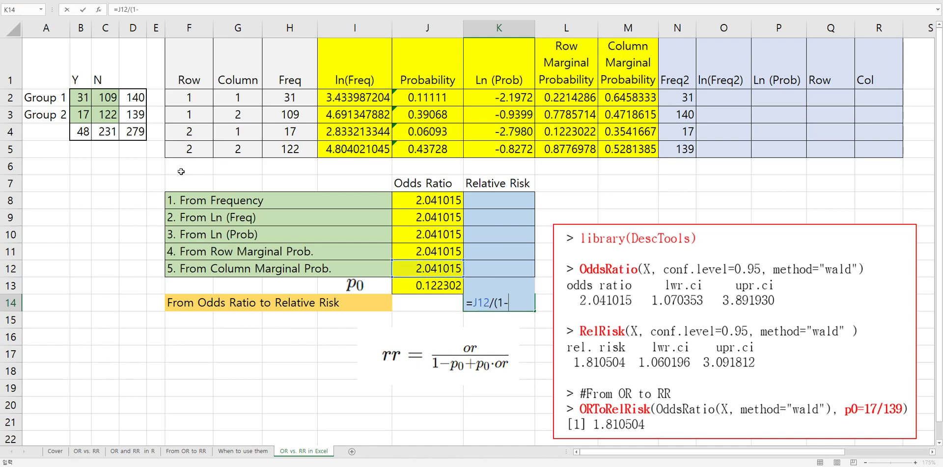
pyautogui.click(415, 288)
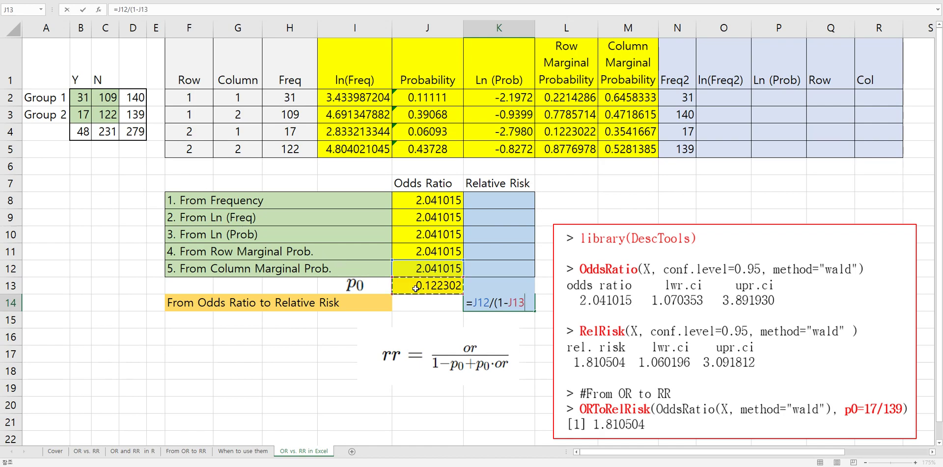
pyautogui.write('+')
pyautogui.click(414, 285)
pyautogui.write('*')
pyautogui.click(427, 269)
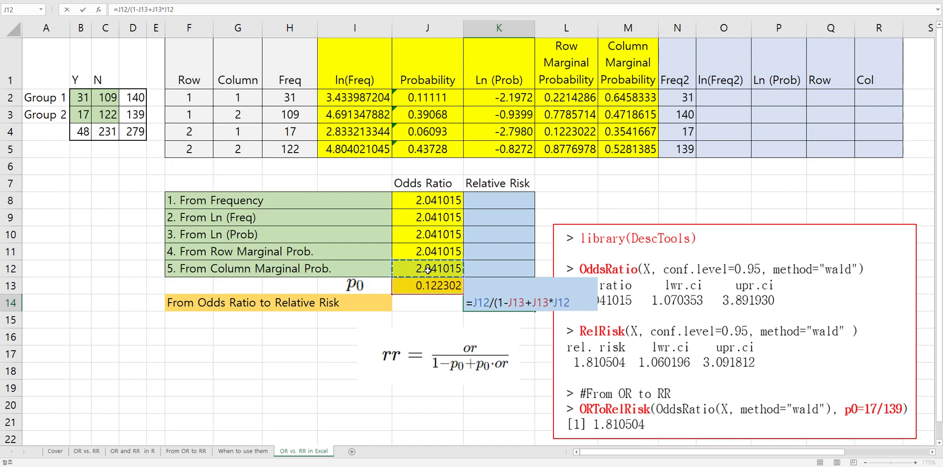
pyautogui.write(')')
pyautogui.press('Return')
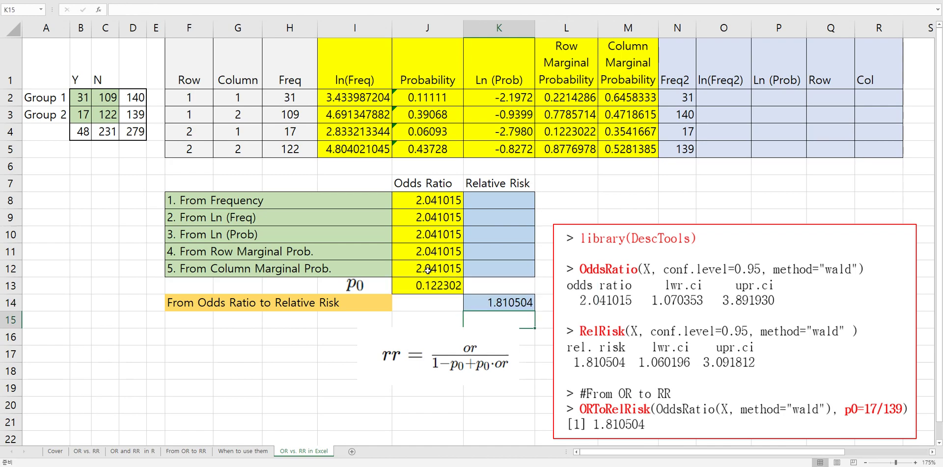